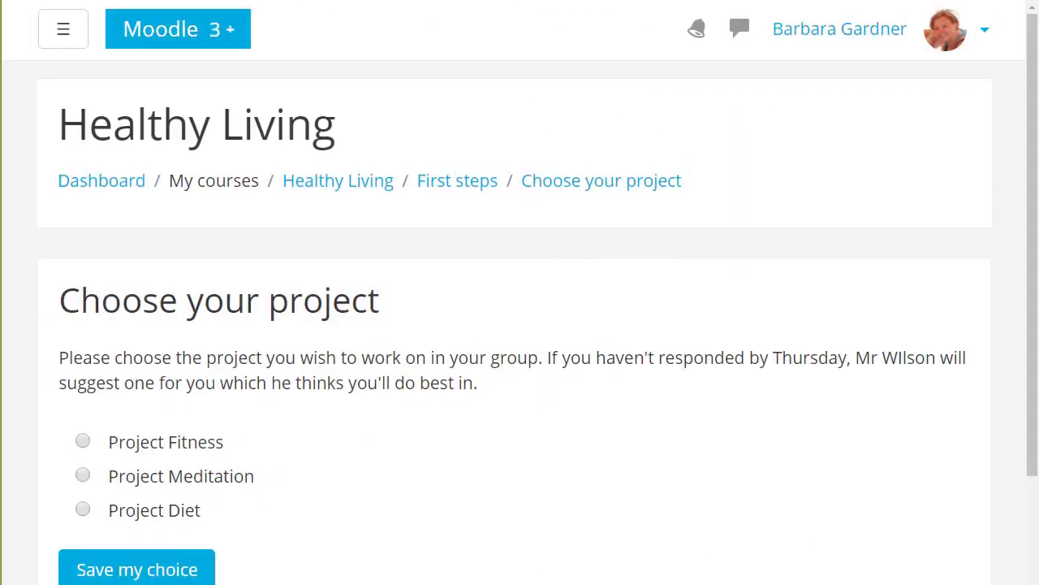
# Step: Answer the example choice with Project Meditation, then review its table of 10 responses
pyautogui.click(85, 476)
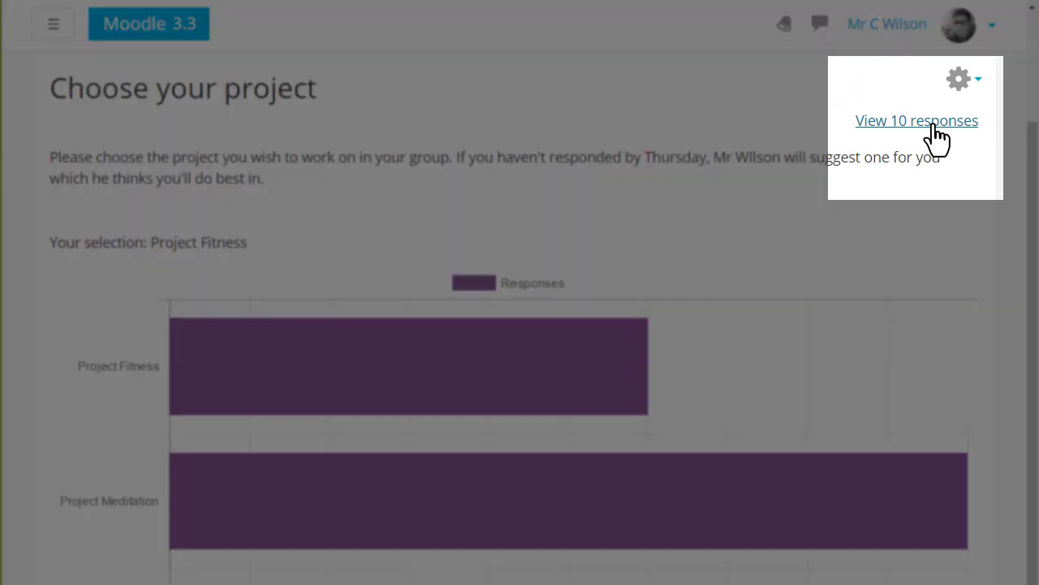
pyautogui.click(934, 123)
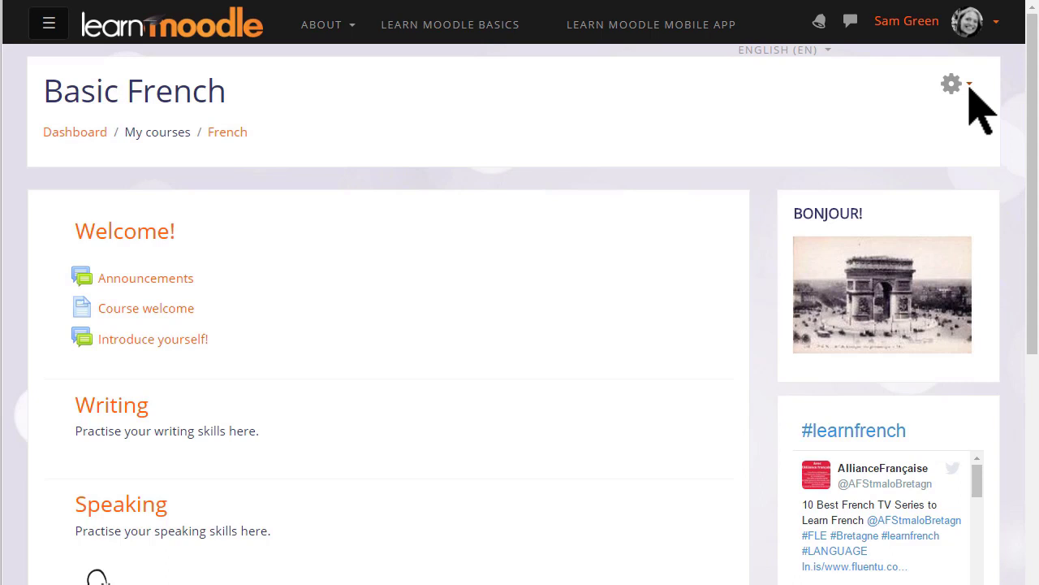
# Step: Turn editing on for the Basic French course from its gear menu
pyautogui.click(969, 89)
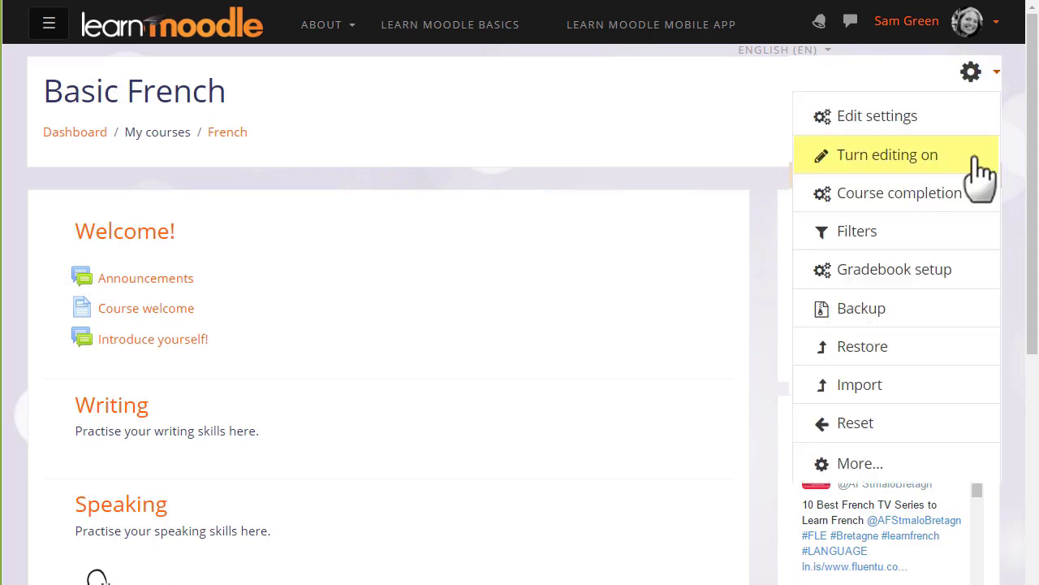
pyautogui.click(979, 158)
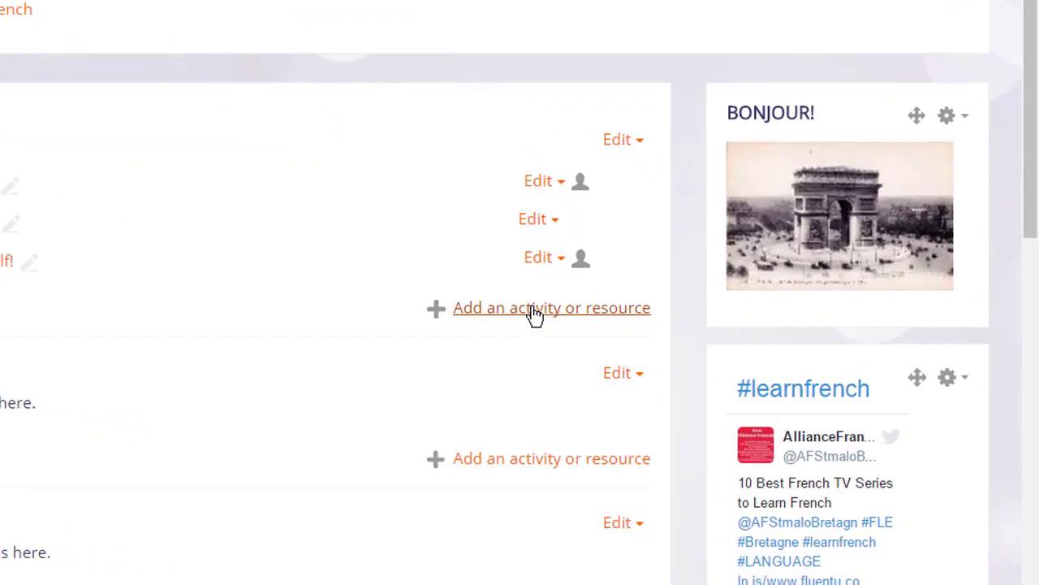
# Step: Add a new Choice activity to the Welcome section from the activity chooser
pyautogui.click(535, 310)
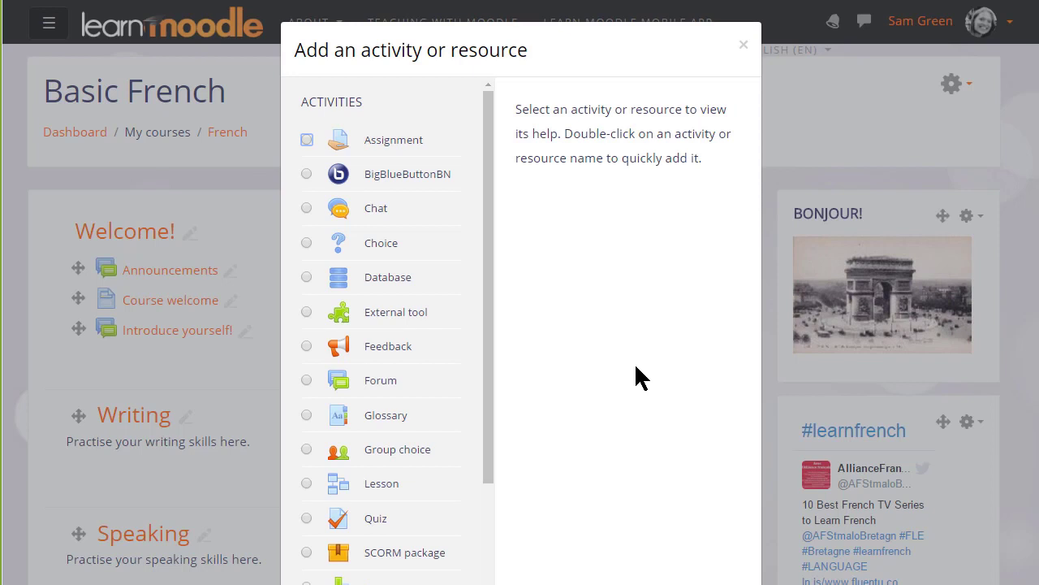
pyautogui.click(305, 242)
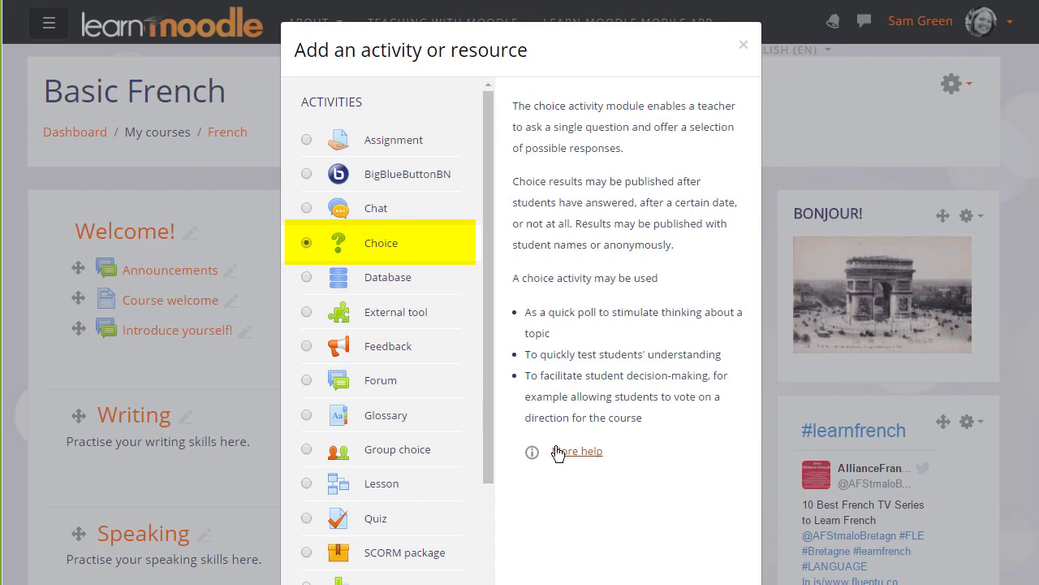
pyautogui.doubleClick(306, 243)
# Step: Name the choice 'Progress check' with description 'How confident do you feel in your progress so far?'
pyautogui.click(403, 170)
pyautogui.write('Progres')
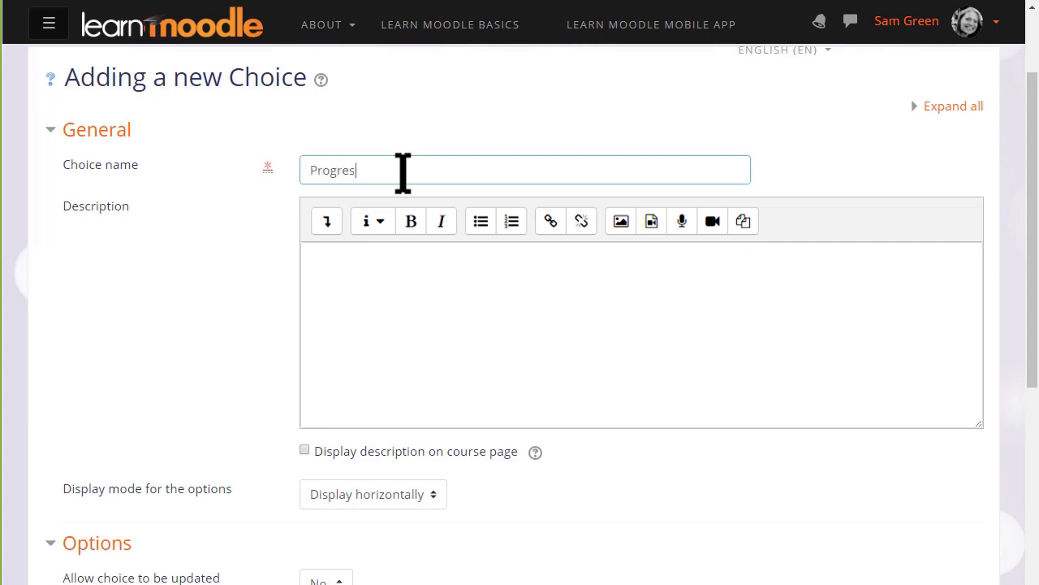
pyautogui.write('s check')
pyautogui.press('Tab')
pyautogui.write('How')
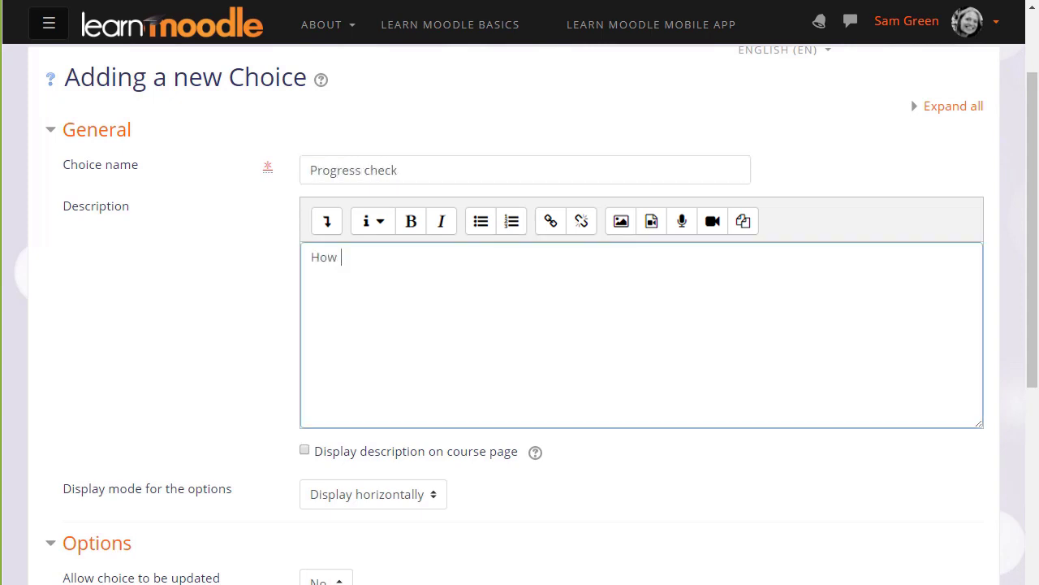
pyautogui.write(' confident do you feel in your')
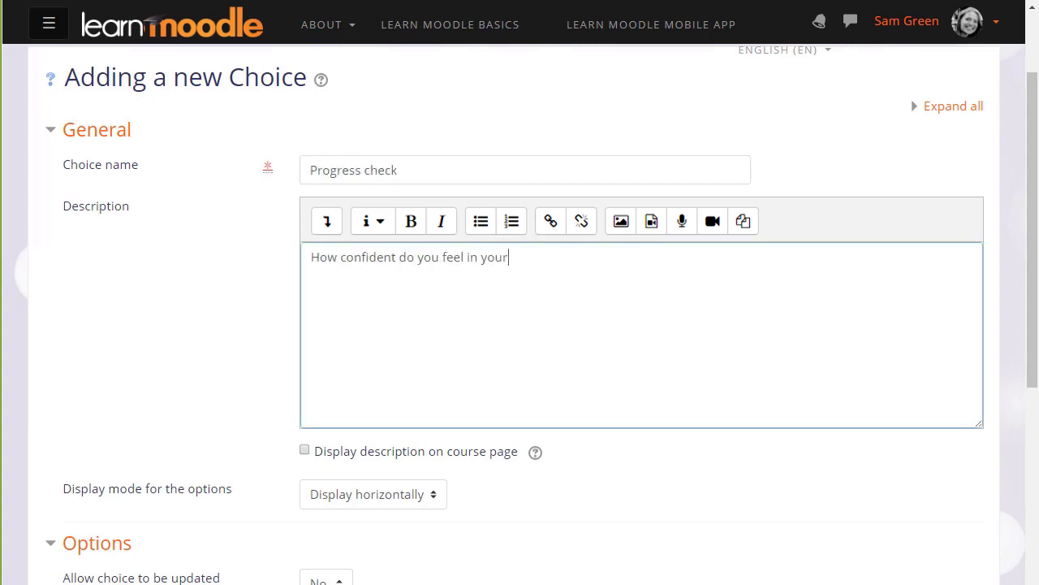
pyautogui.write(' proce')
pyautogui.press('BackSpace')
pyautogui.press('BackSpace')
pyautogui.press('BackSpace')
pyautogui.write('ogress so far?')
pyautogui.scroll(-3, 329, 475)
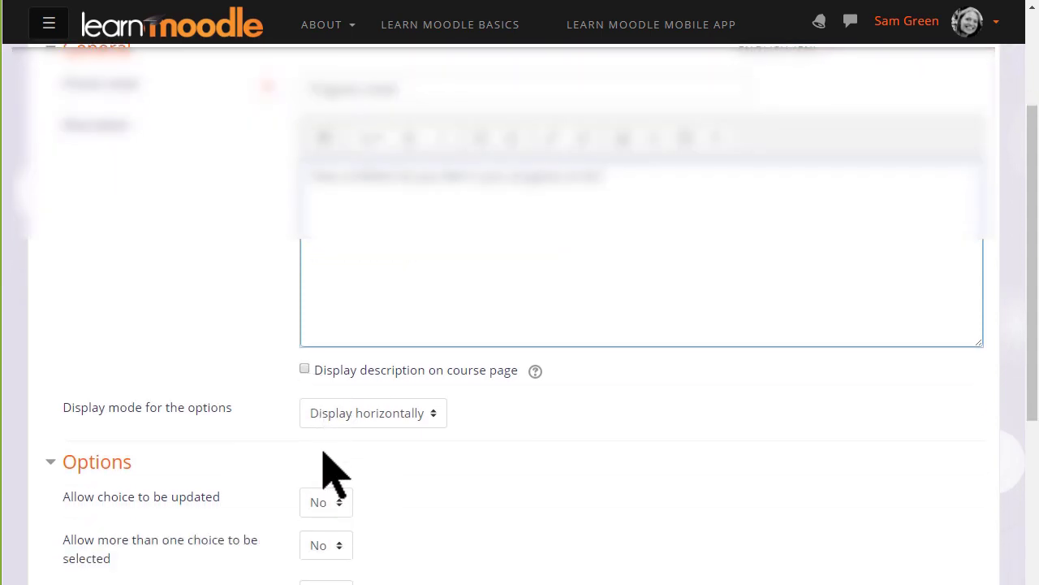
pyautogui.scroll(-2, 366, 439)
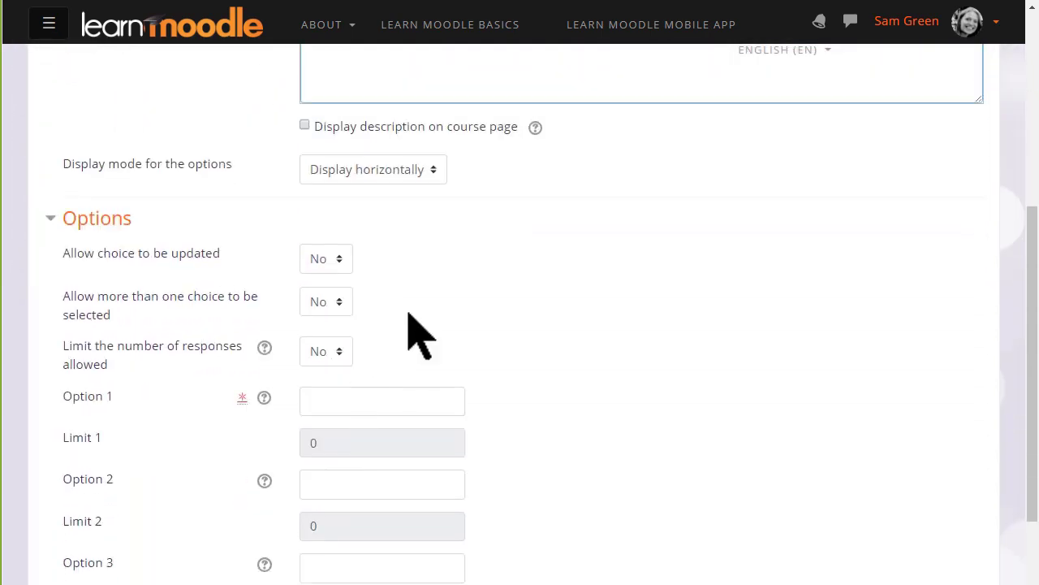
pyautogui.click(435, 172)
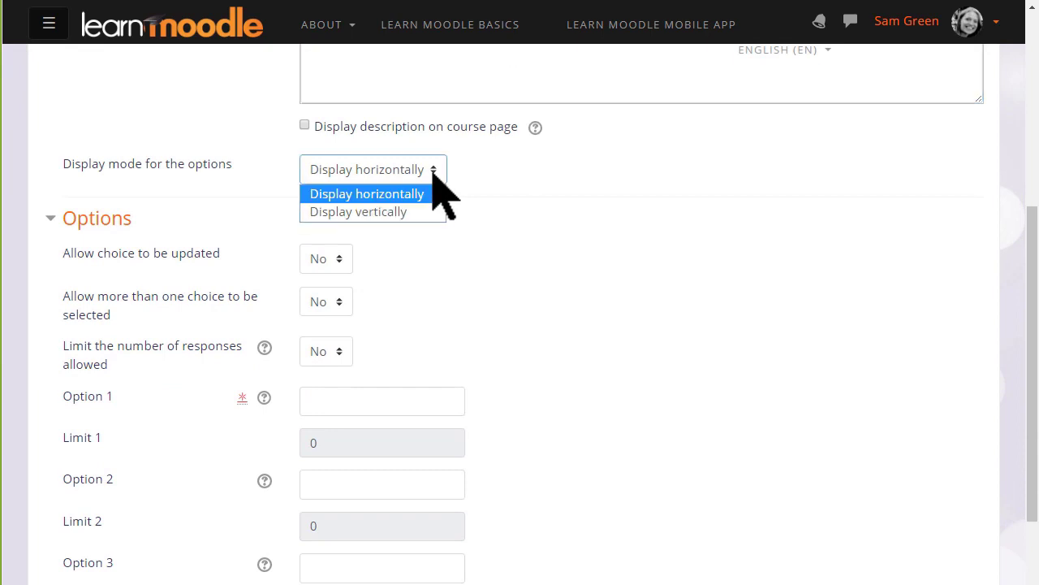
pyautogui.click(433, 173)
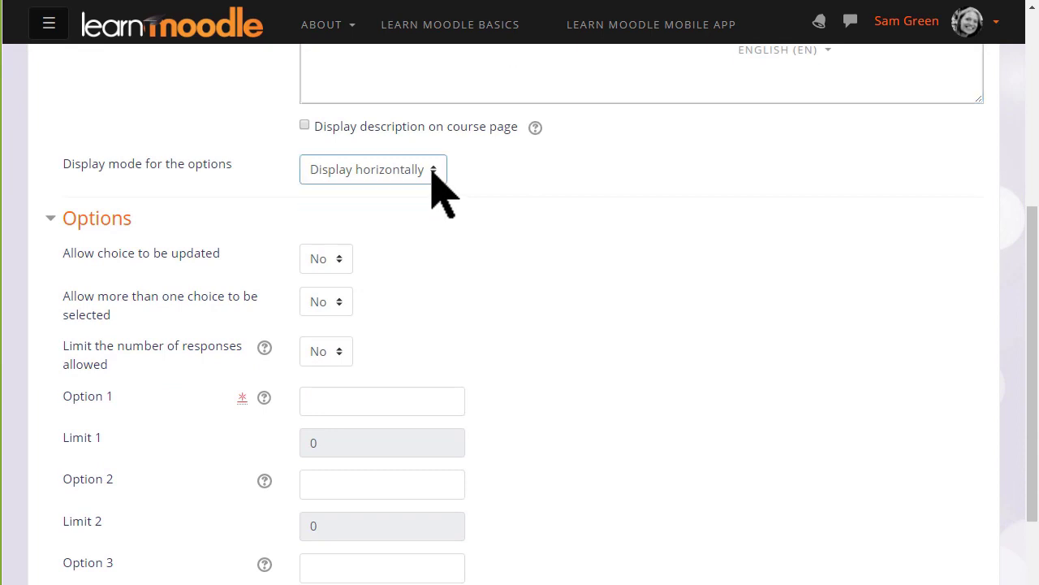
pyautogui.click(341, 260)
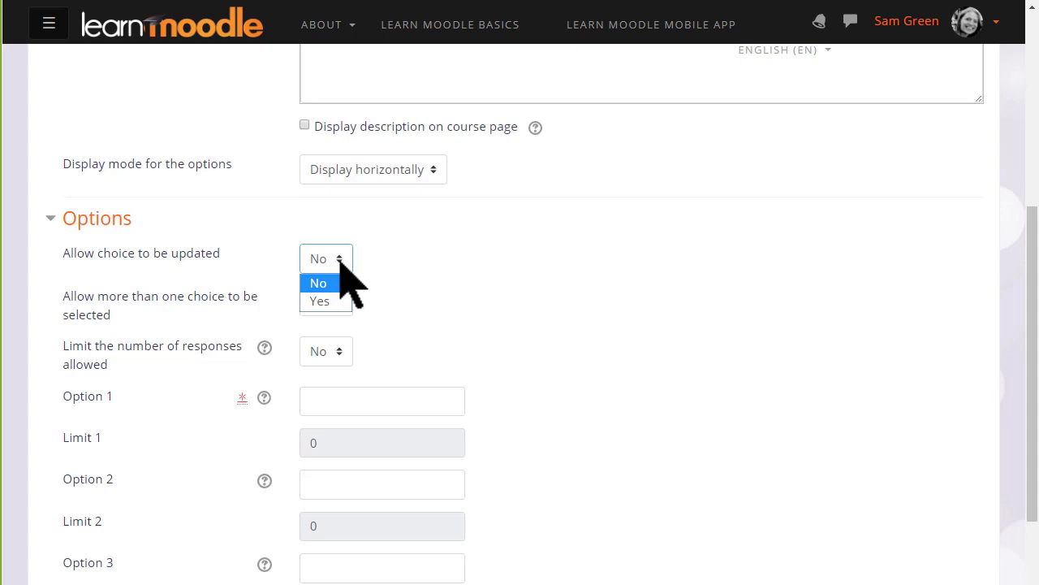
pyautogui.click(340, 261)
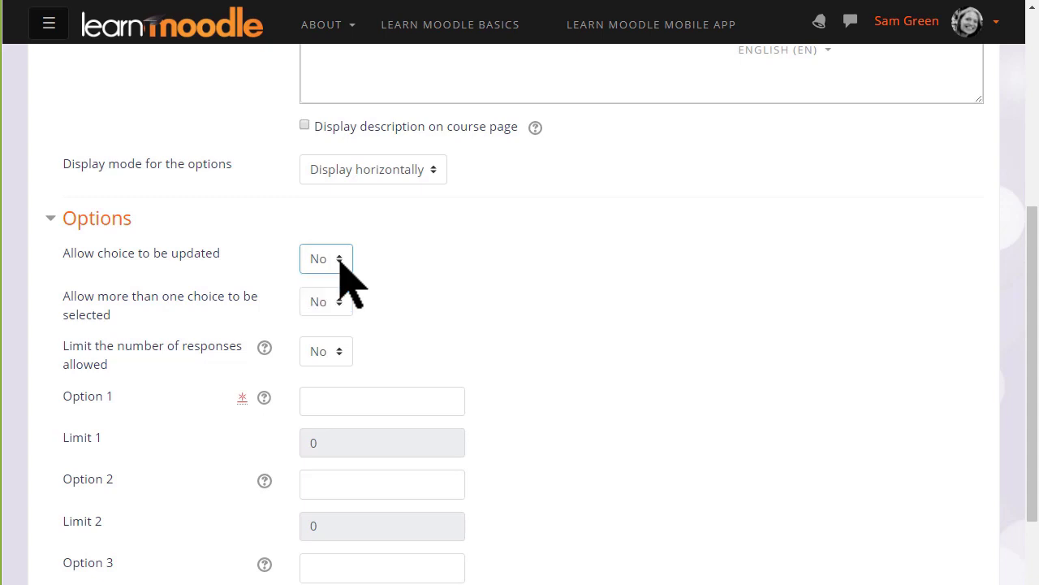
pyautogui.click(340, 302)
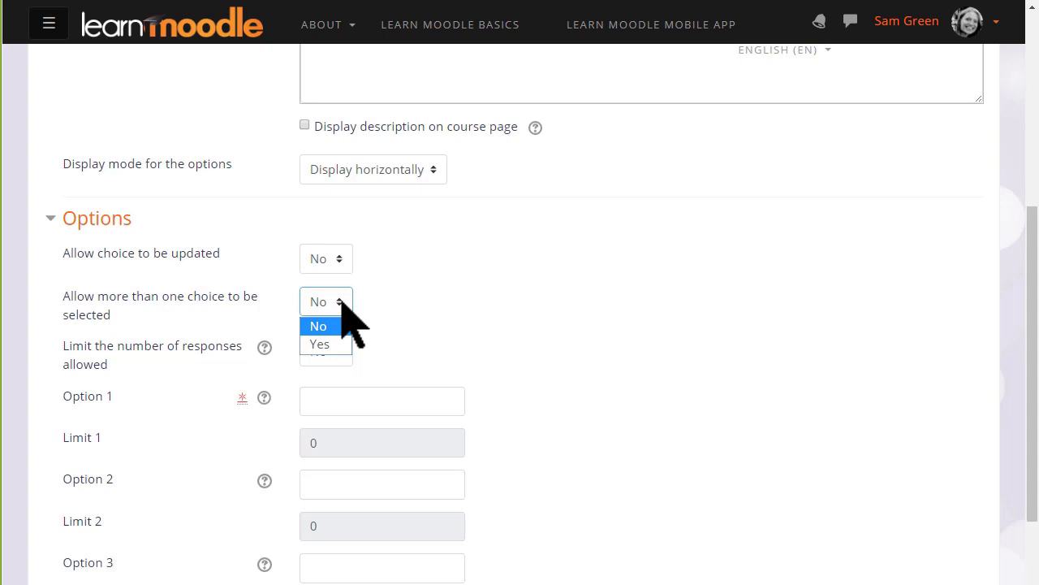
pyautogui.click(341, 300)
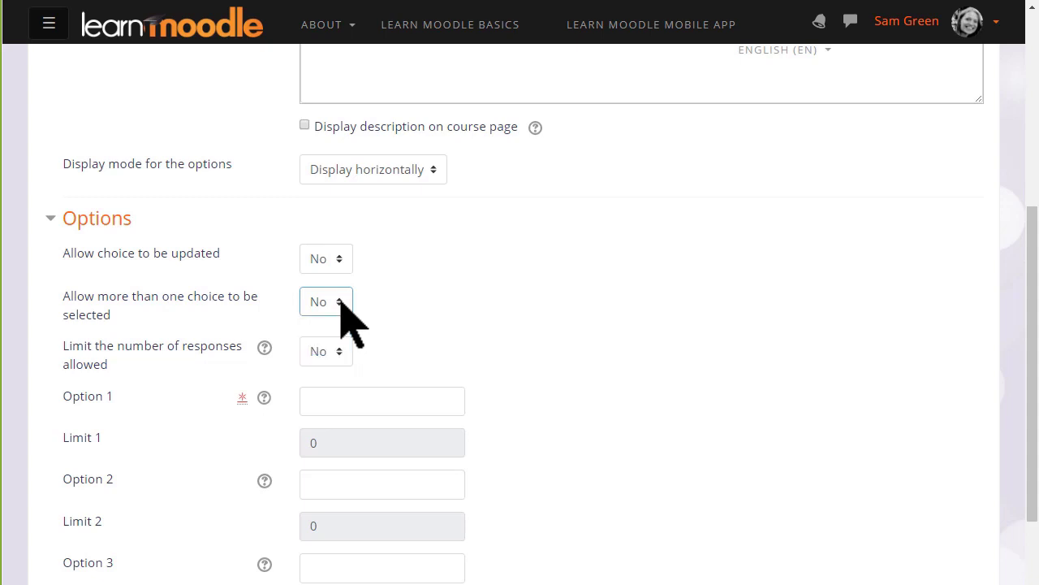
pyautogui.click(340, 352)
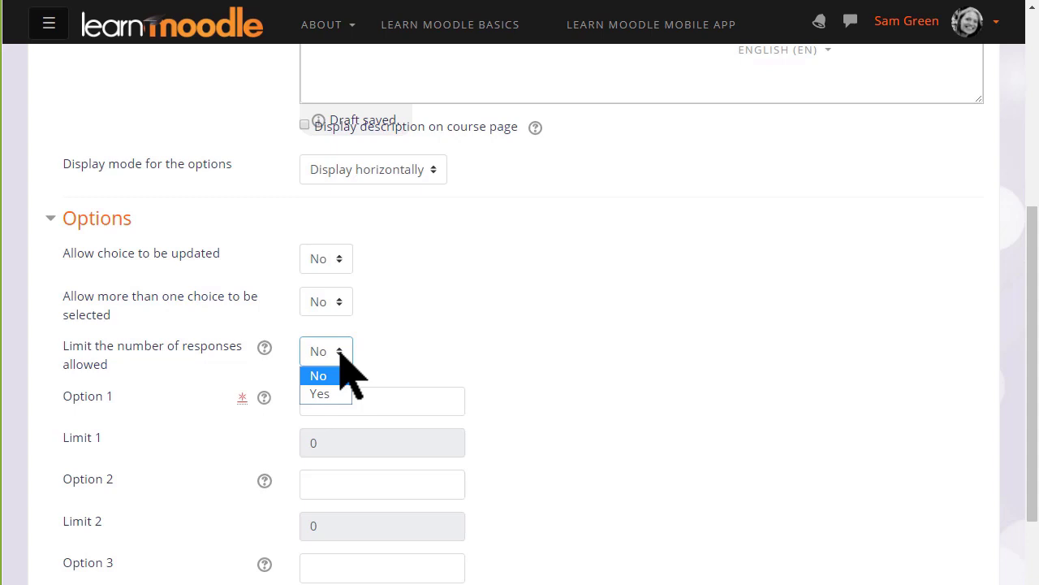
# Step: Leave responses unlimited and fill in the confidence answer options, including 'Please help'
pyautogui.click(340, 352)
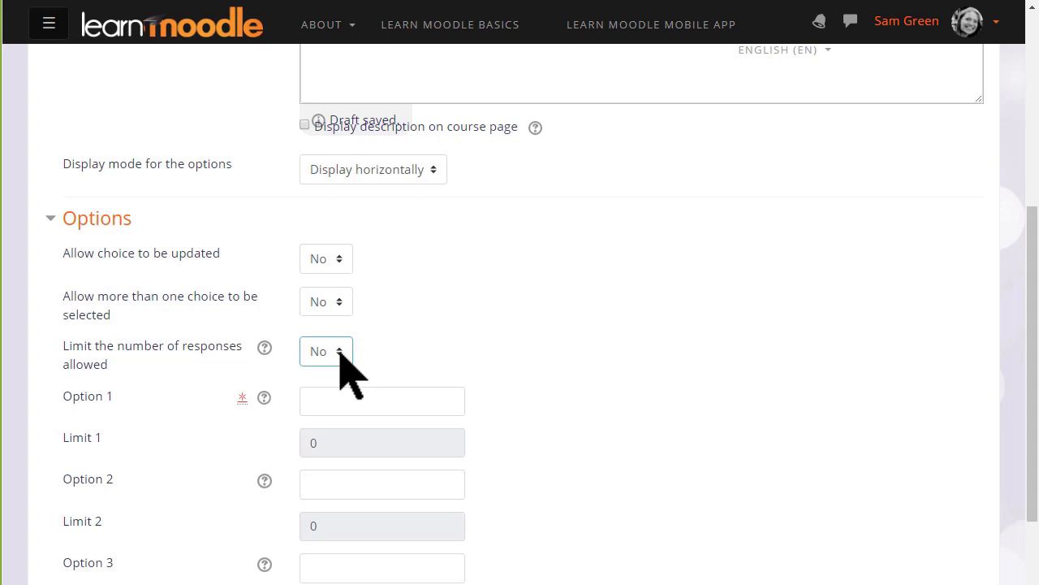
pyautogui.click(340, 399)
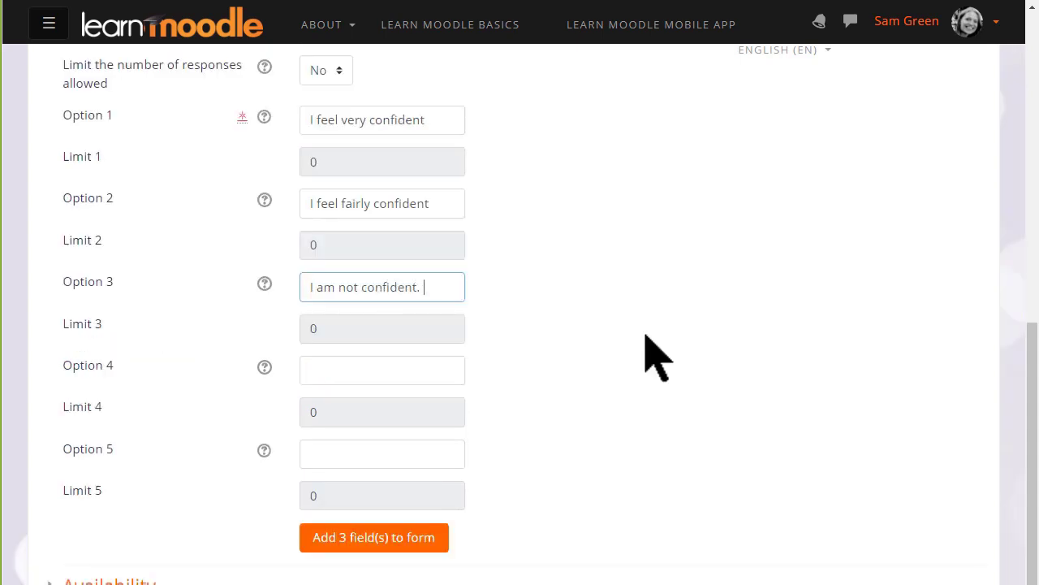
pyautogui.write('Please help')
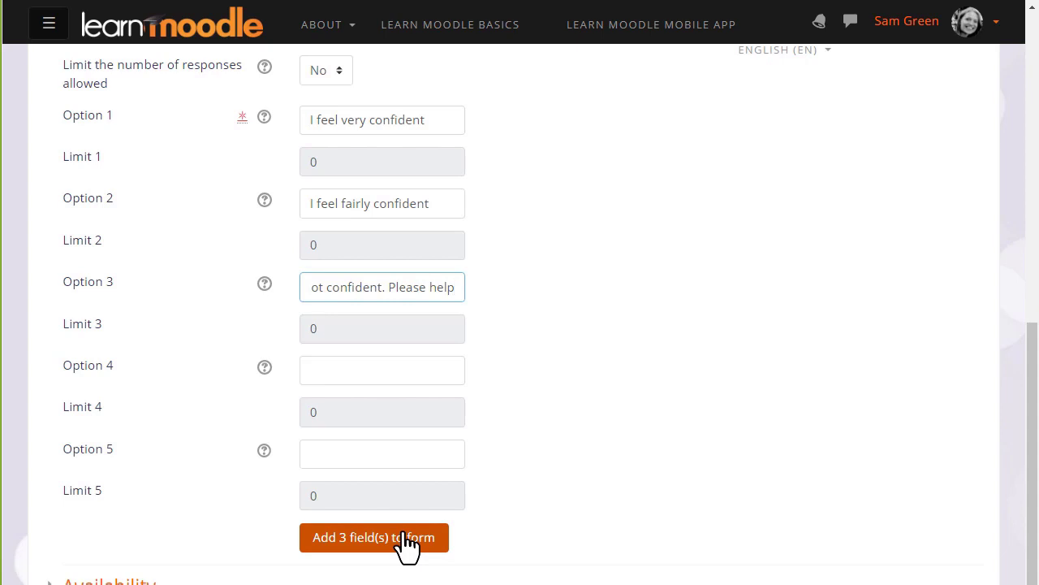
pyautogui.scroll(-4, 408, 546)
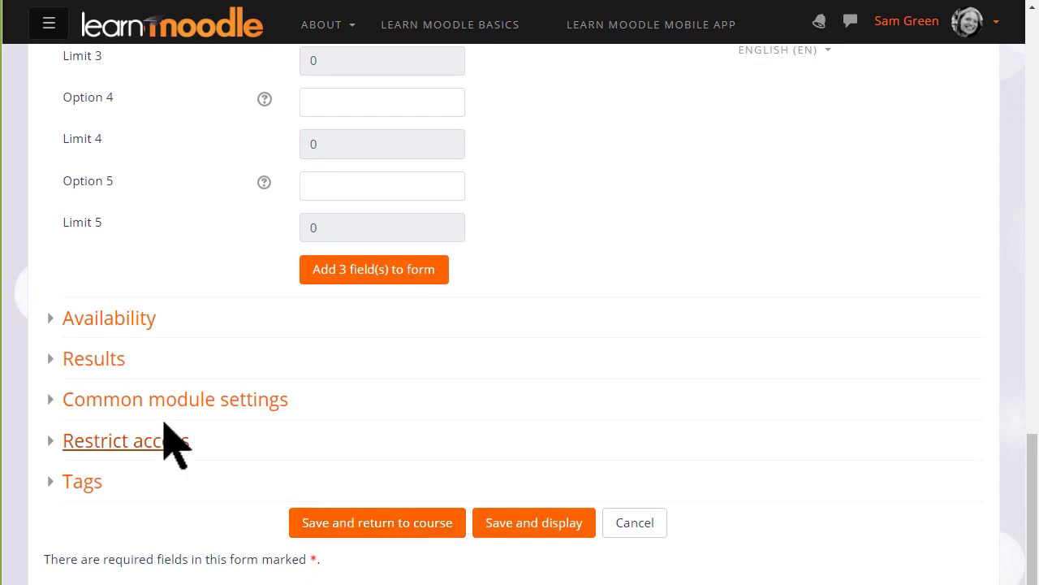
# Step: Always show anonymous results to students, keep the unanswered column hidden, and save to the course
pyautogui.click(122, 320)
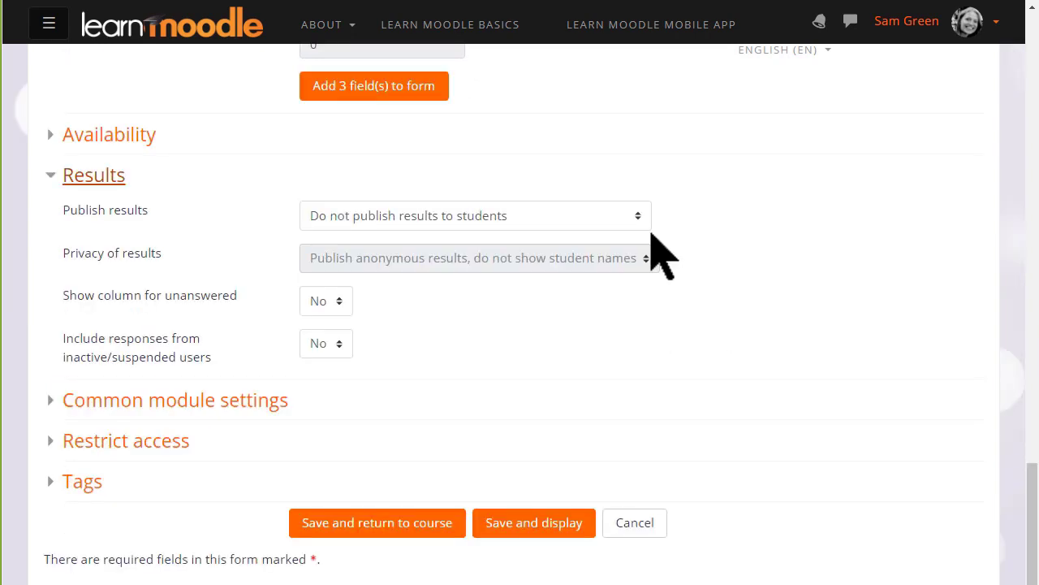
pyautogui.click(645, 218)
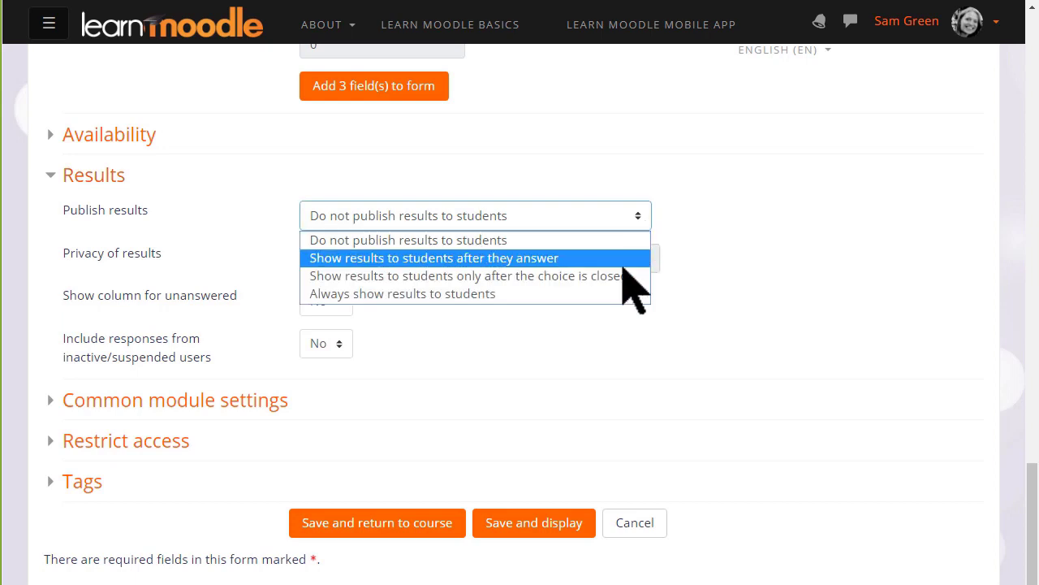
pyautogui.click(622, 293)
pyautogui.click(643, 259)
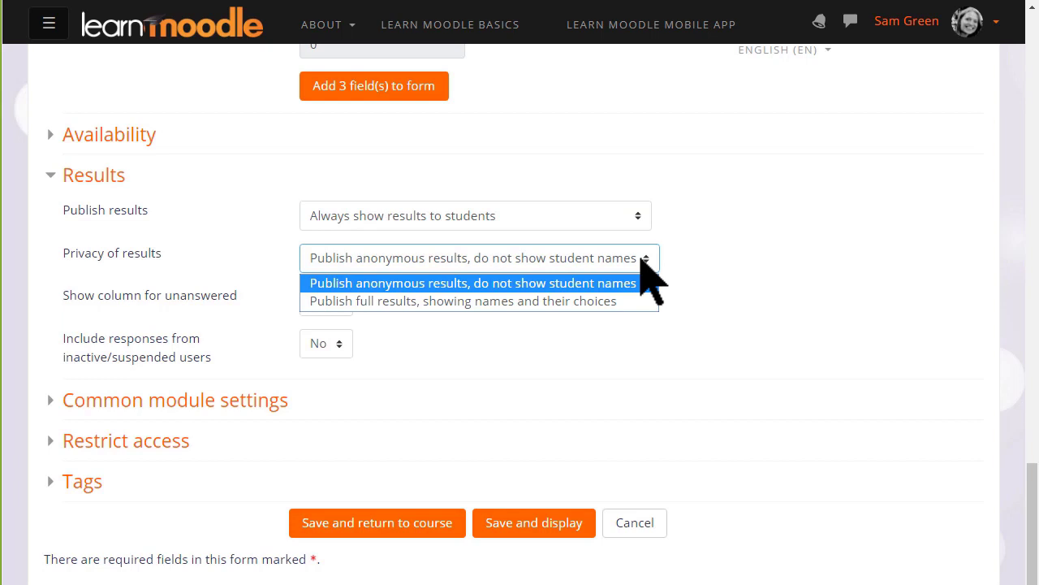
pyautogui.click(641, 258)
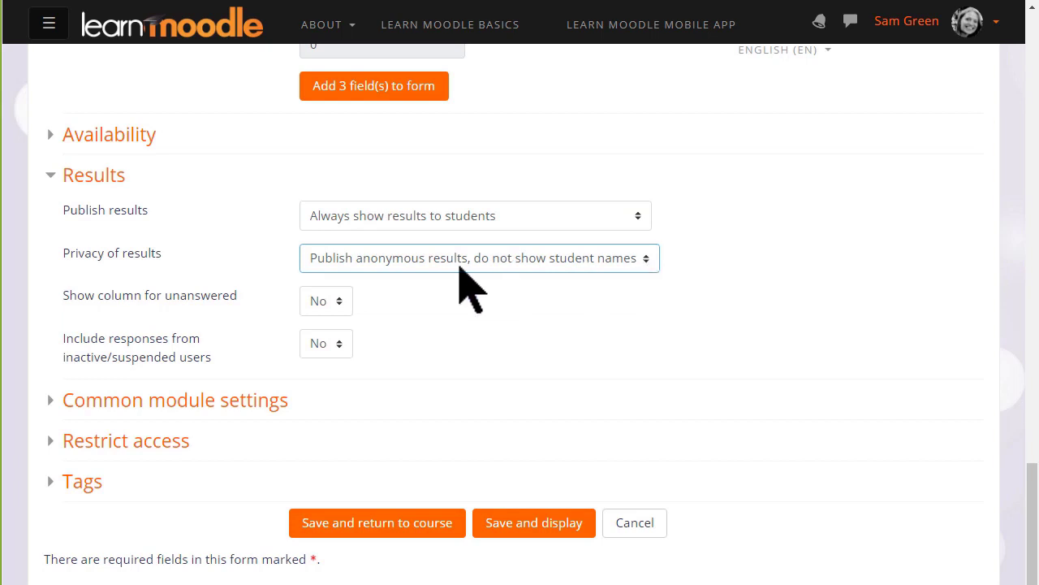
pyautogui.click(341, 302)
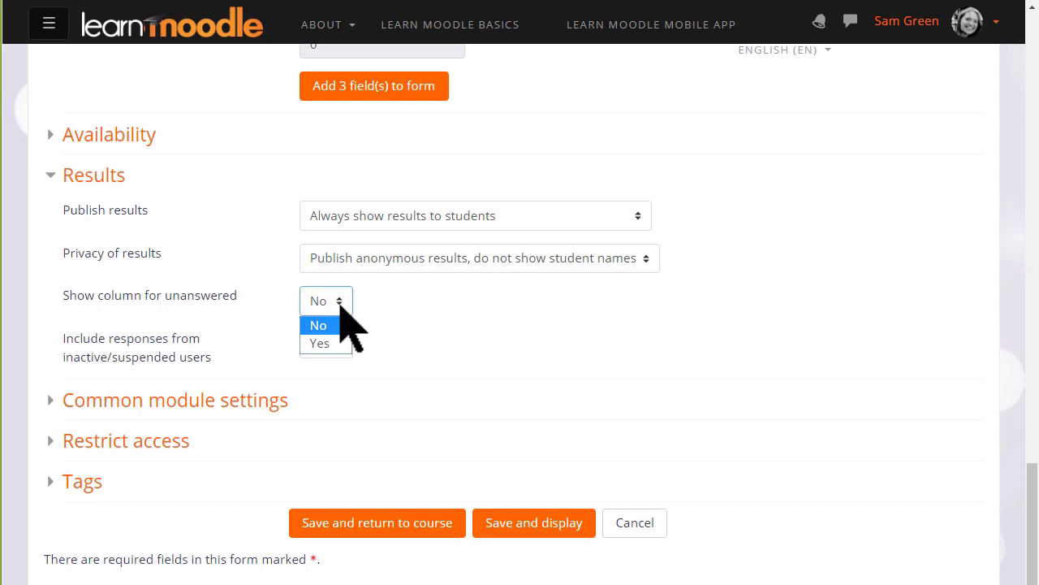
pyautogui.click(341, 306)
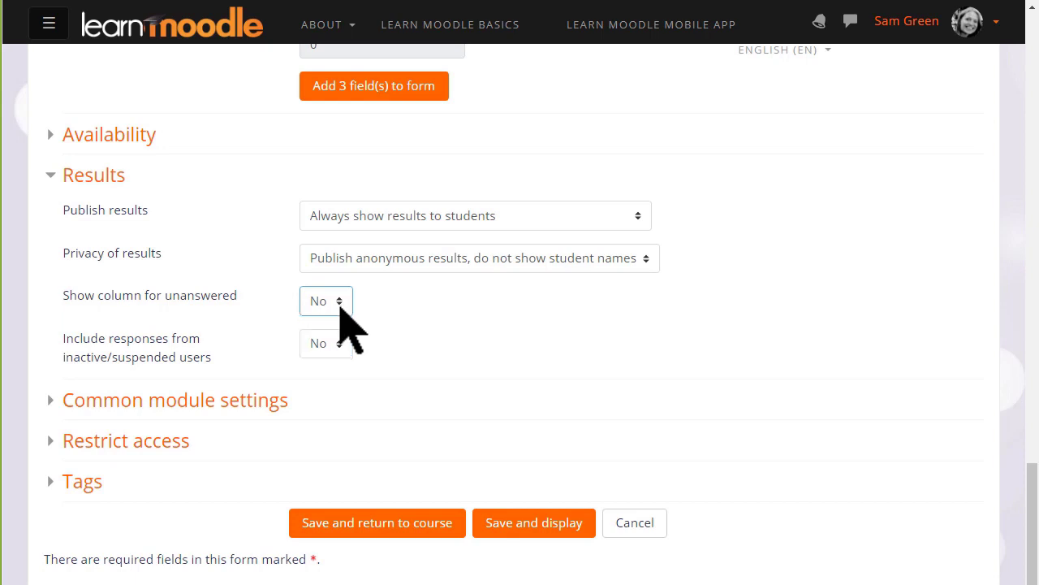
pyautogui.click(373, 533)
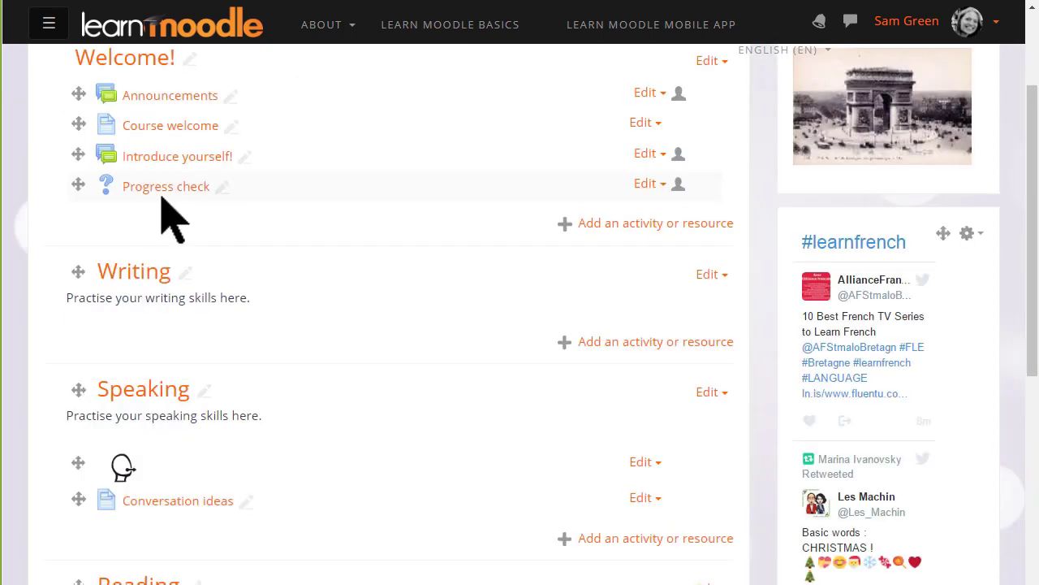